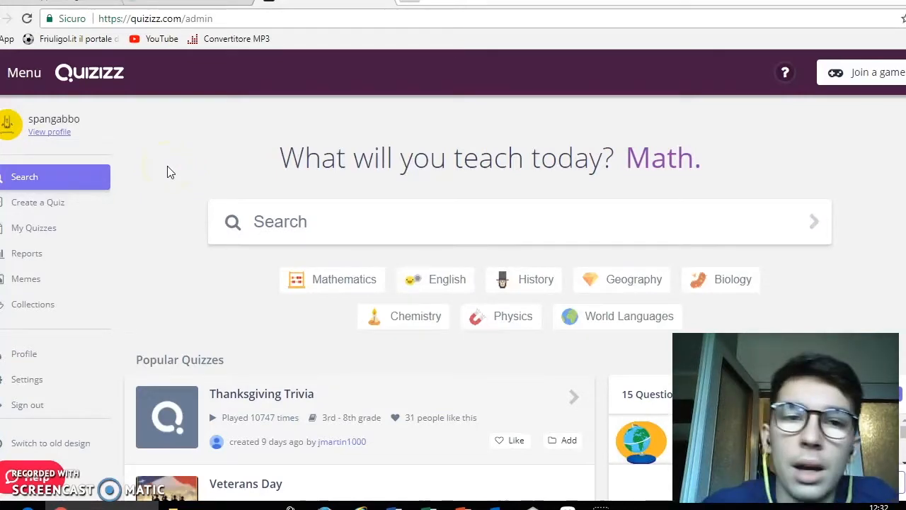
# Browse the popular quizzes on the home page and preview the questions of the Veterans Day quiz.
pyautogui.scroll(-3, 434, 309)
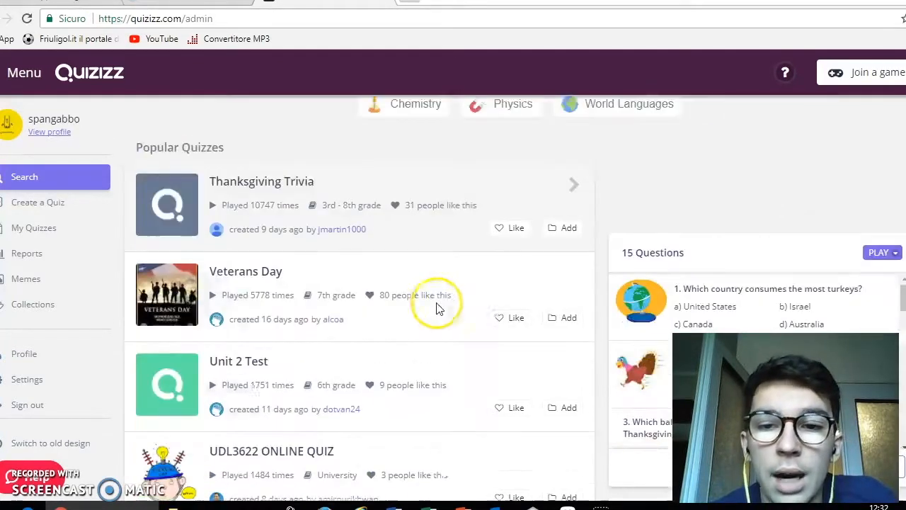
pyautogui.click(390, 279)
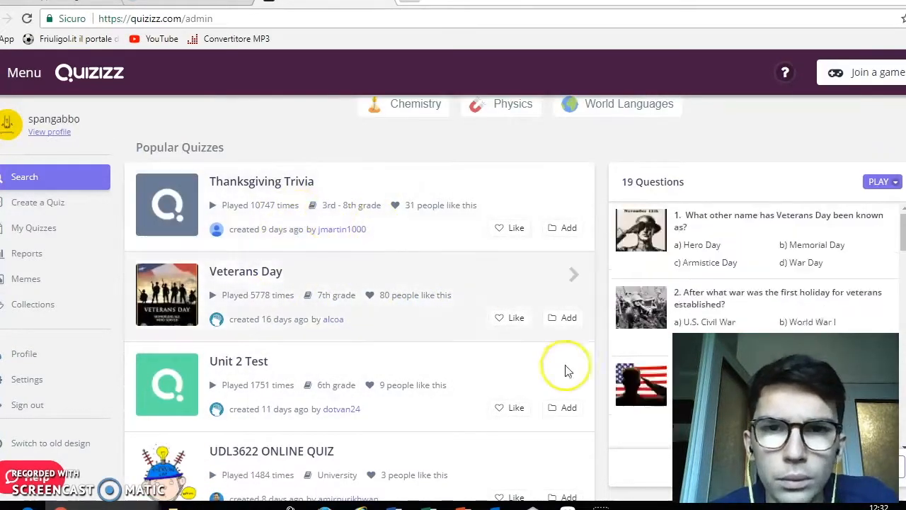
pyautogui.scroll(3, 349, 288)
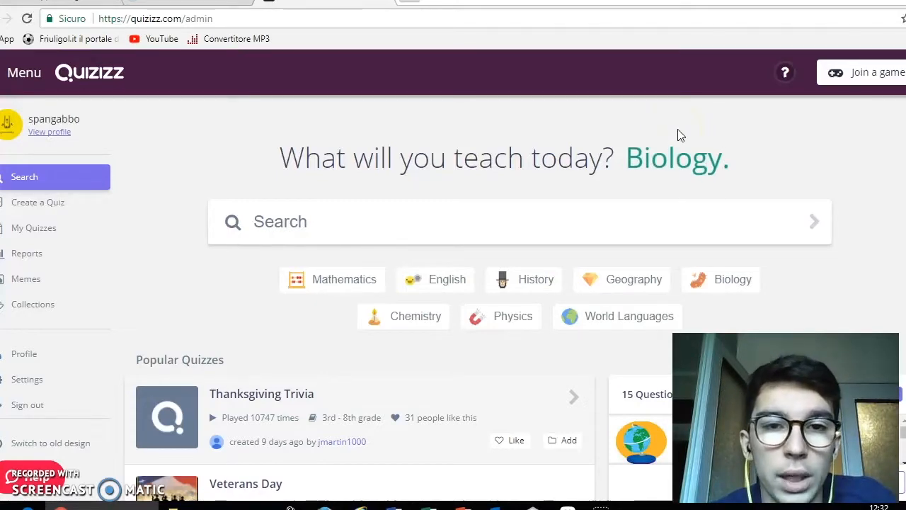
pyautogui.scroll(-3, 643, 135)
pyautogui.scroll(2, 318, 230)
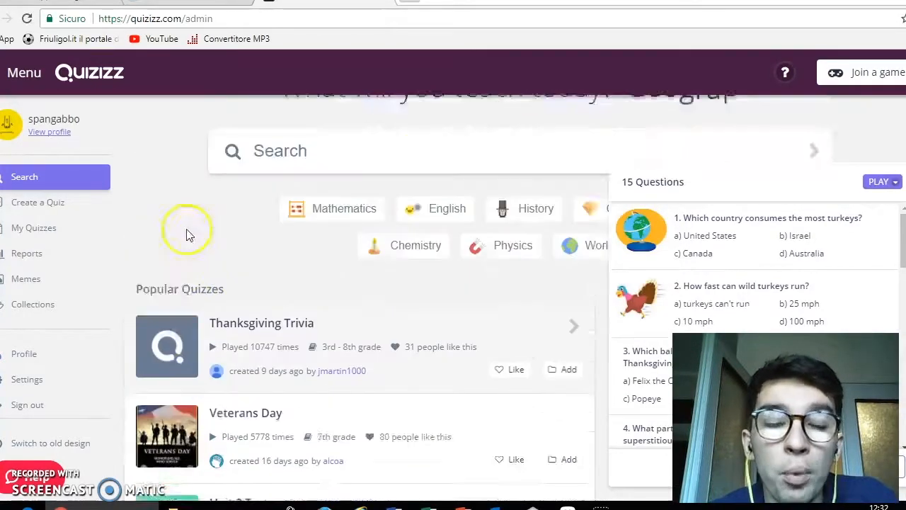
pyautogui.scroll(1, 188, 234)
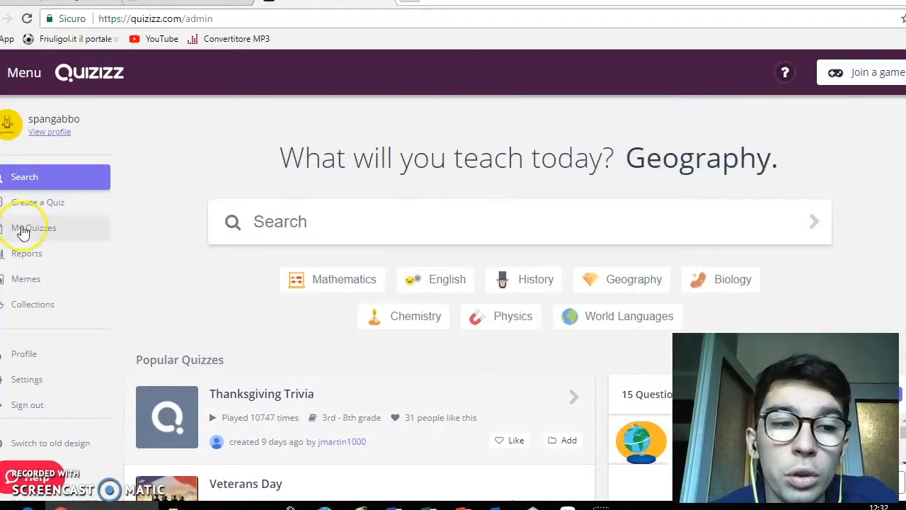
# Create a new quiz named "fuffa" and set its language to Italian.
pyautogui.click(63, 202)
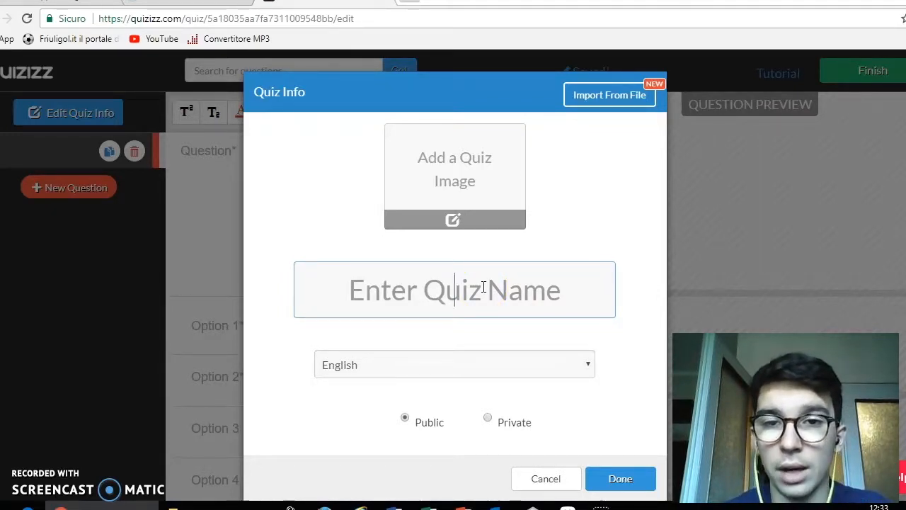
pyautogui.write('fuffa')
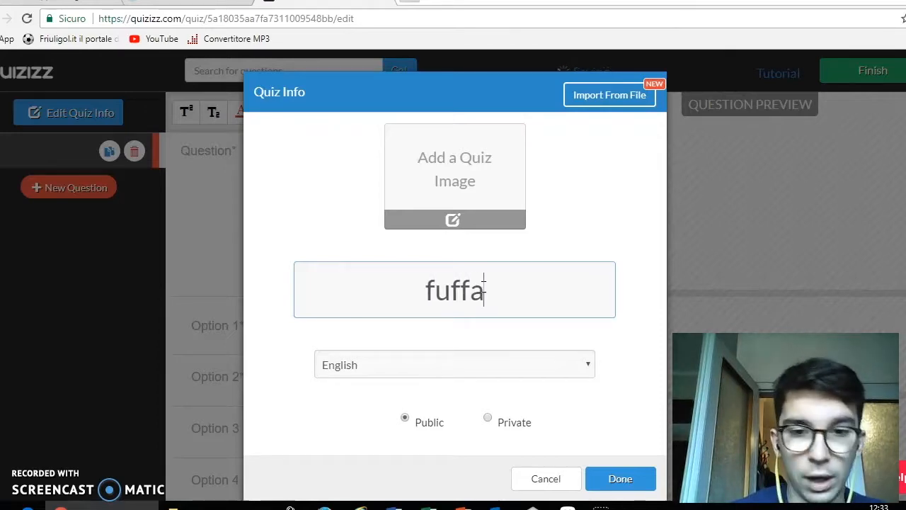
pyautogui.scroll(-1, 424, 361)
pyautogui.click(390, 339)
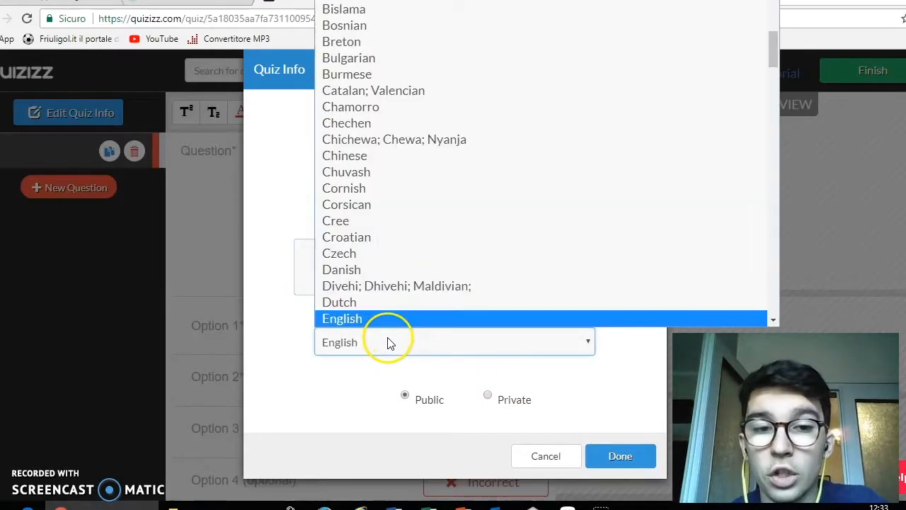
pyautogui.scroll(-10, 371, 124)
pyautogui.scroll(-4, 386, 227)
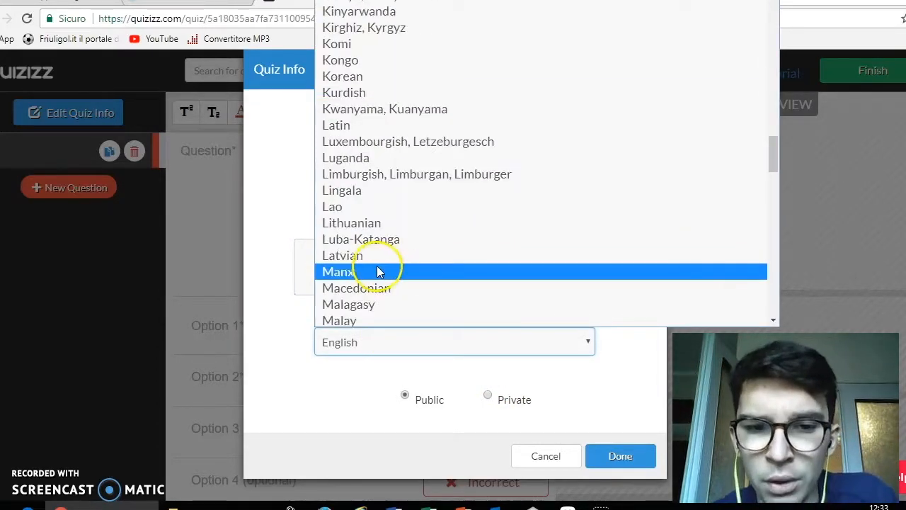
pyautogui.scroll(4, 380, 241)
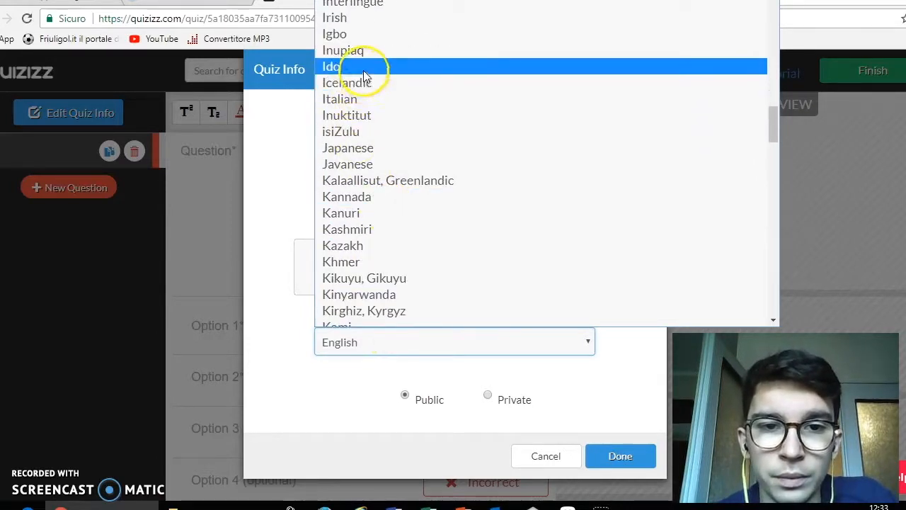
pyautogui.click(365, 101)
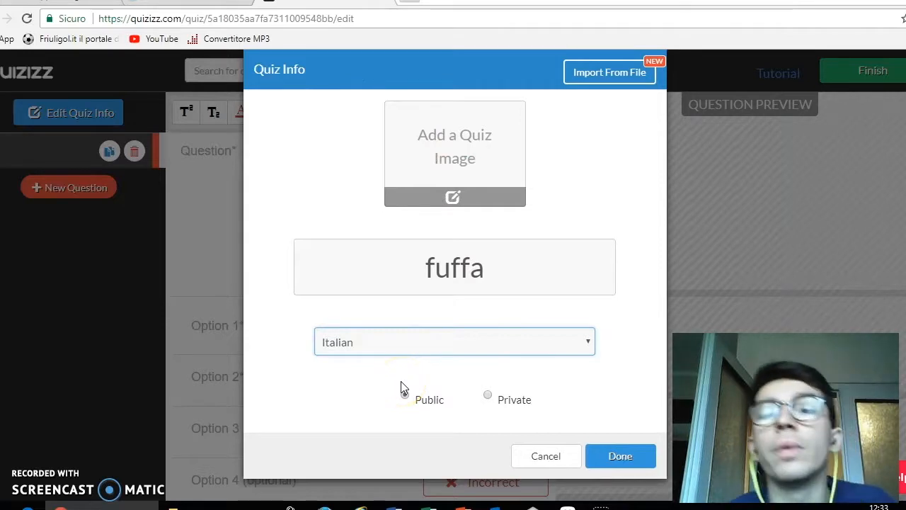
# Make the quiz private and save the quiz info.
pyautogui.click(551, 438)
pyautogui.click(490, 397)
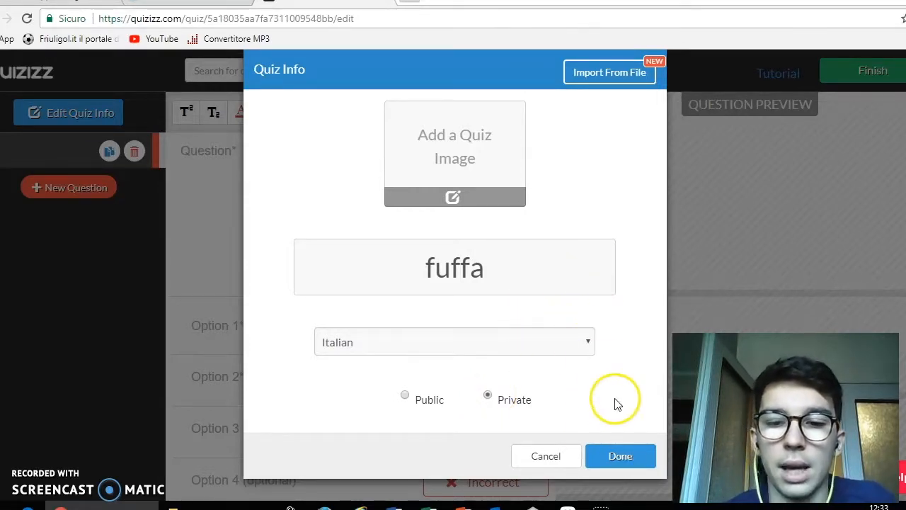
pyautogui.click(613, 457)
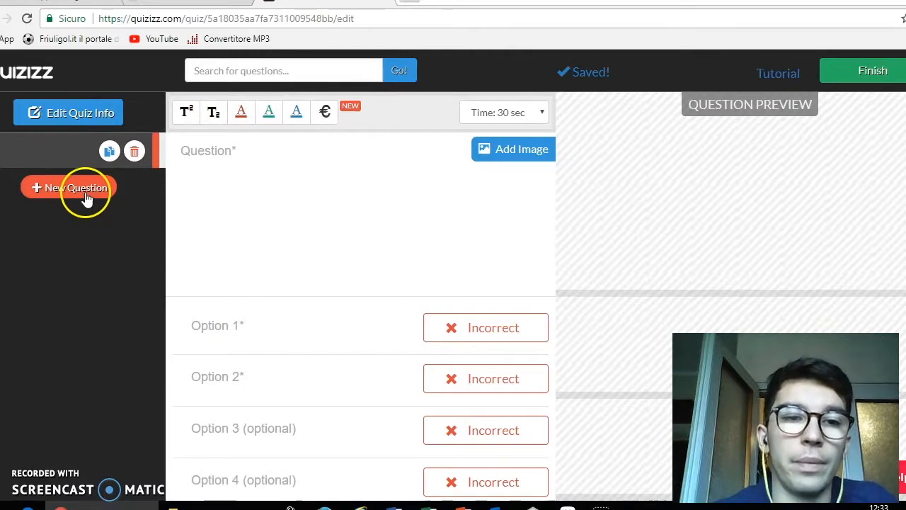
# Enter "che giorno è oggi?" as the text of the quiz's first question.
pyautogui.moveTo(50, 155)
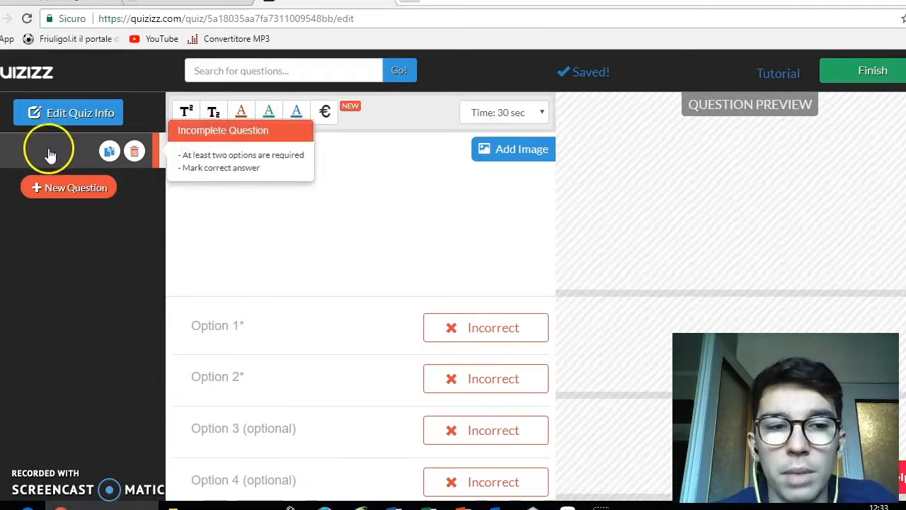
pyautogui.click(309, 205)
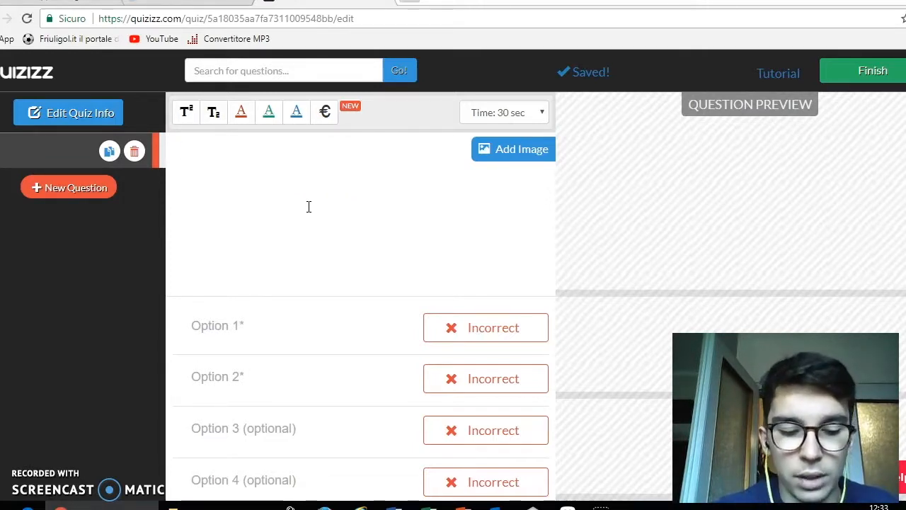
pyautogui.write('che gior')
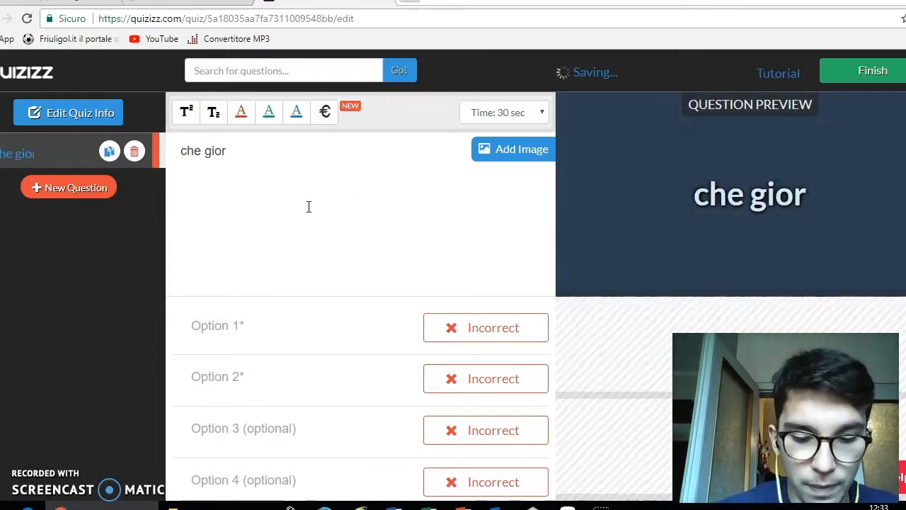
pyautogui.write('non è oggi')
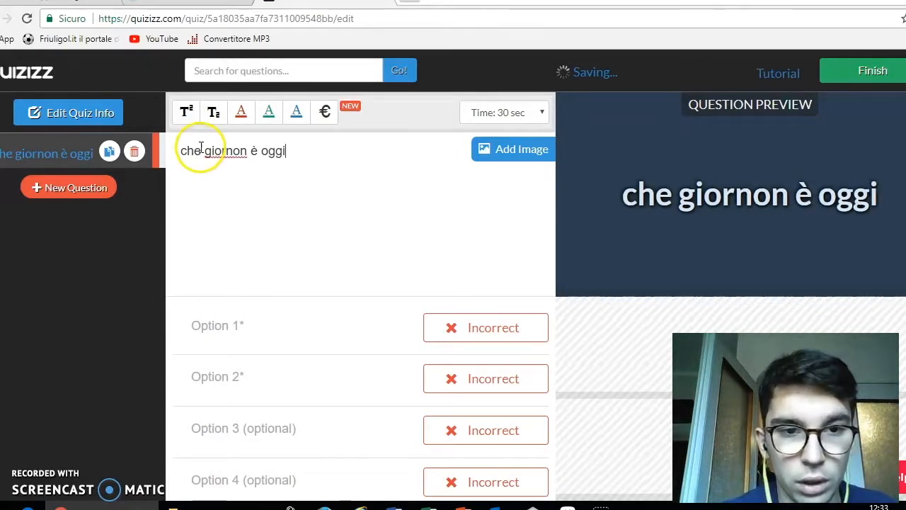
pyautogui.click(251, 151)
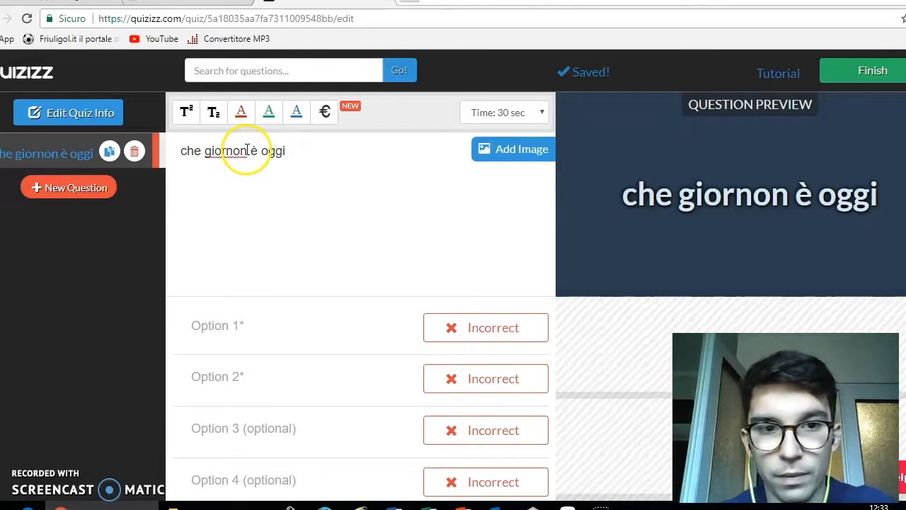
pyautogui.press('BackSpace')
pyautogui.click(296, 150)
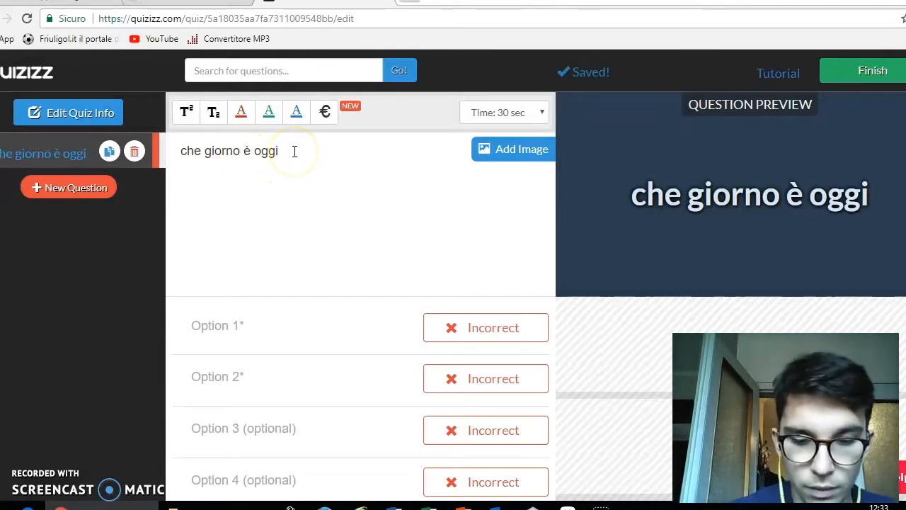
pyautogui.write('?')
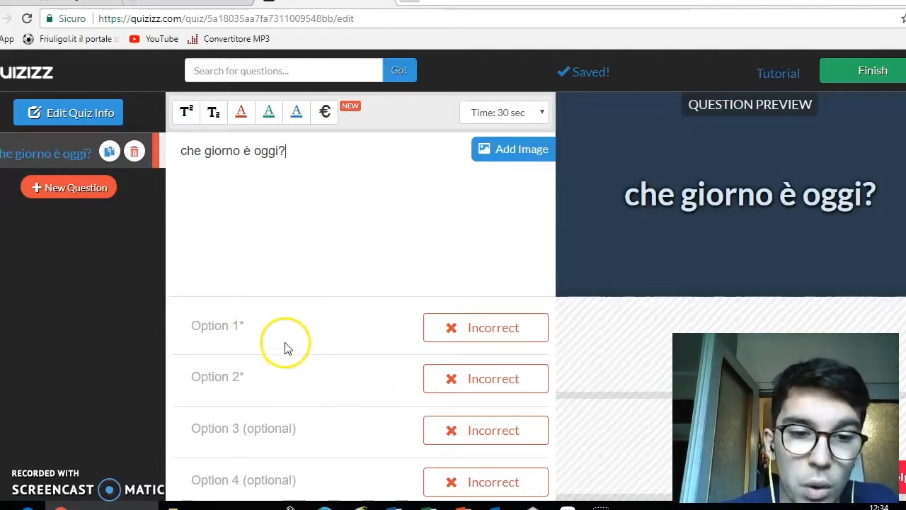
# Fill in the first three answer options with 23, 24 and 21, marking 24 as the correct answer.
pyautogui.click(269, 332)
pyautogui.write('2')
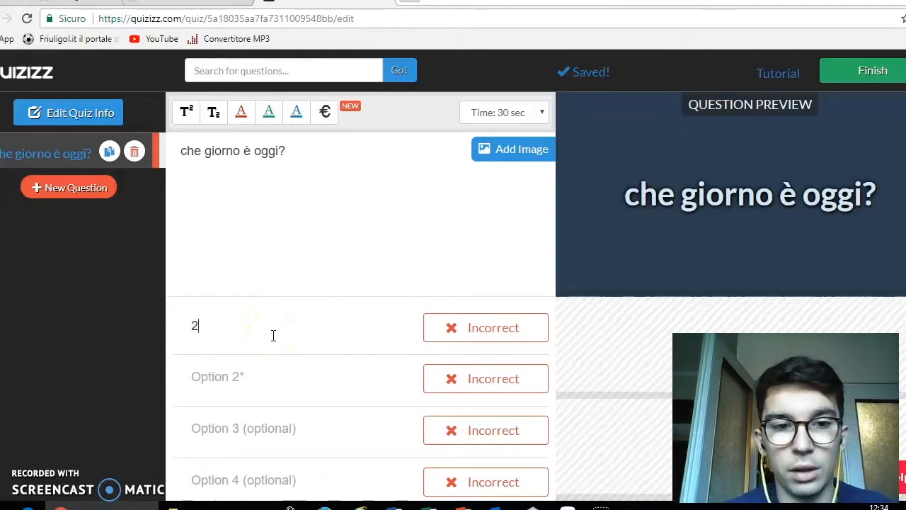
pyautogui.write('3')
pyautogui.click(255, 377)
pyautogui.write('24')
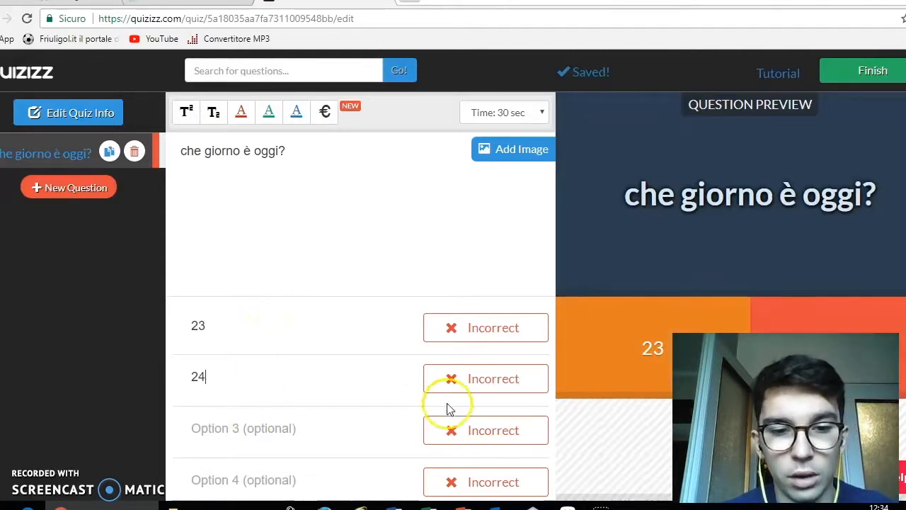
pyautogui.click(486, 386)
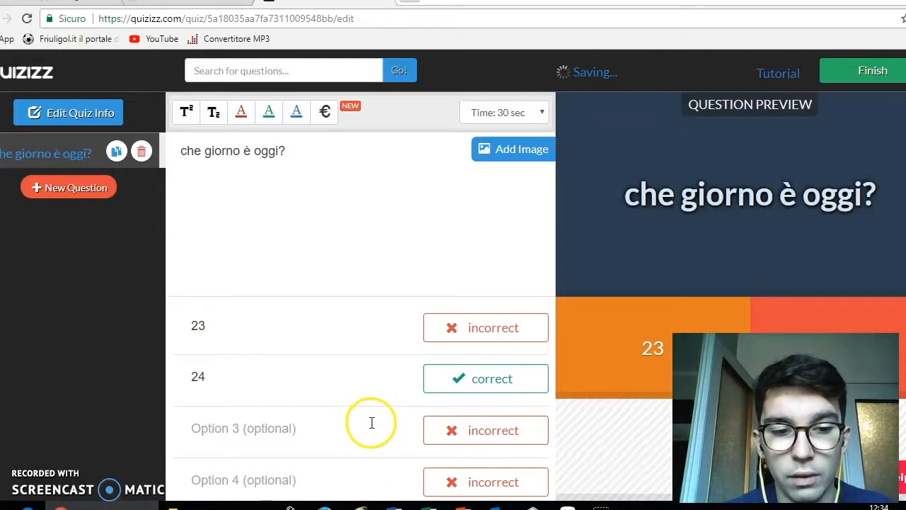
pyautogui.click(287, 433)
pyautogui.write('2')
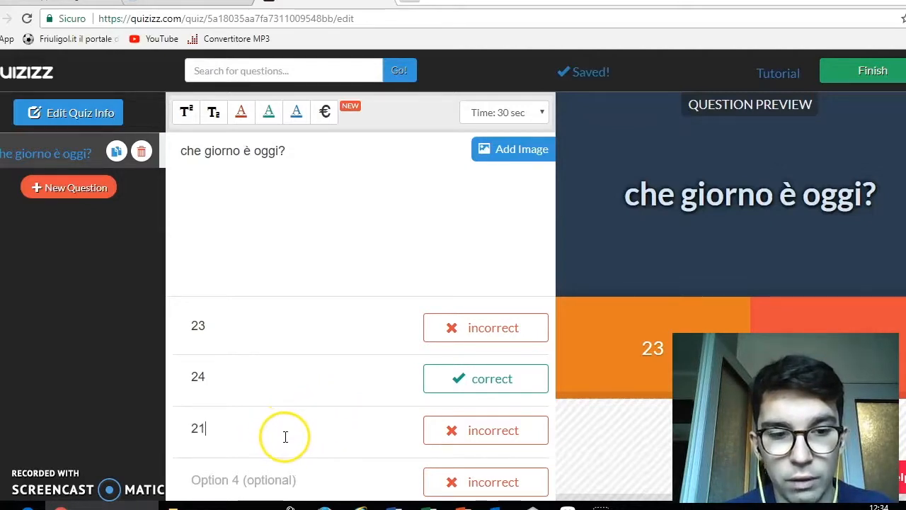
pyautogui.write('1')
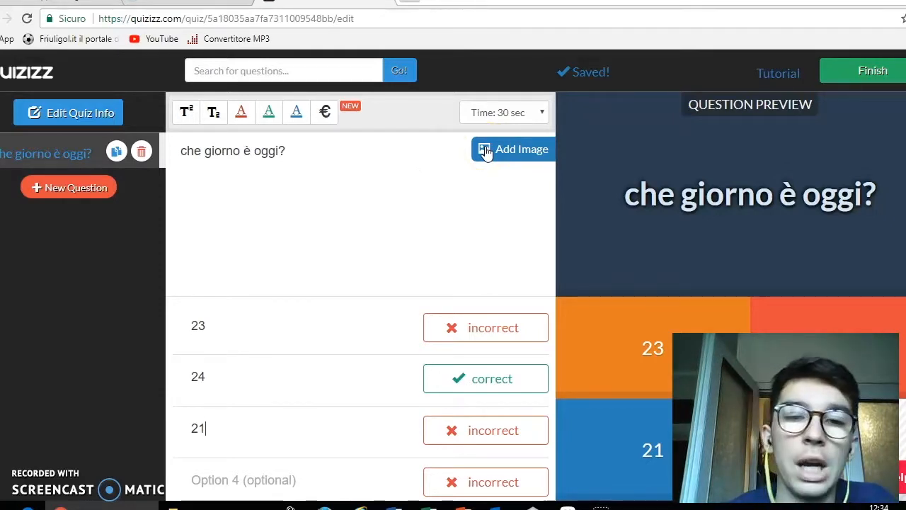
# Examine the time limits available for the question and choose 30 sec.
pyautogui.click(326, 112)
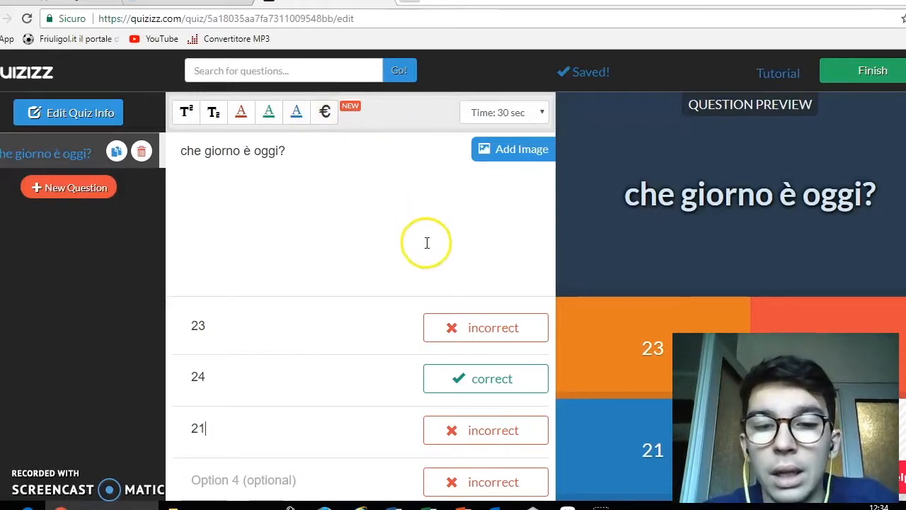
pyautogui.click(498, 113)
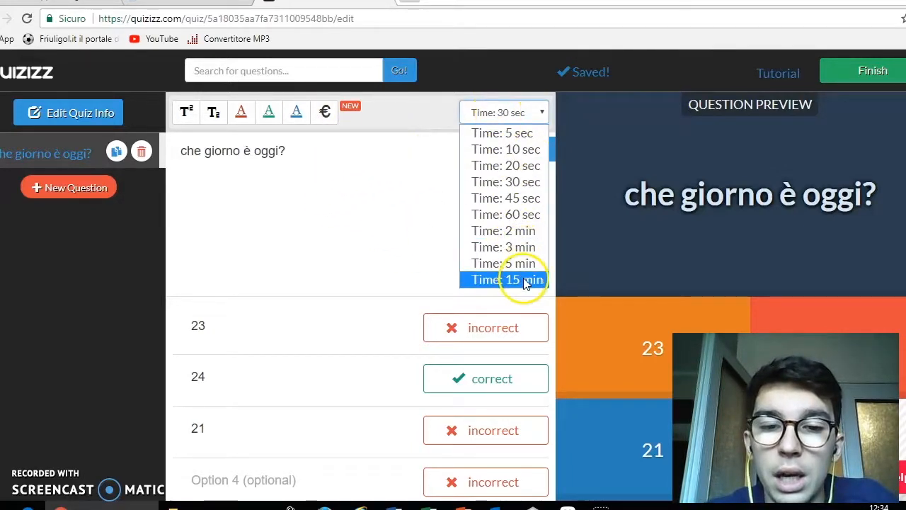
pyautogui.click(501, 182)
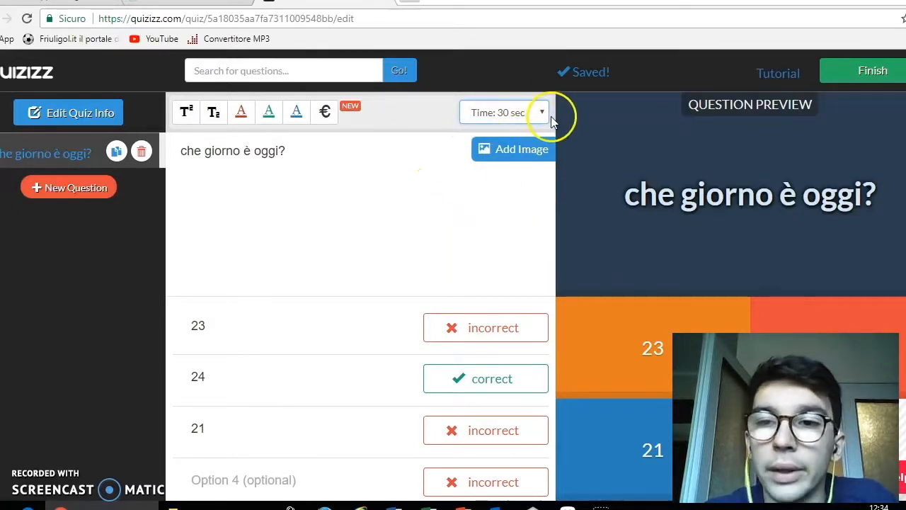
# Finish editing the quiz and set its grade range from K to University.
pyautogui.click(835, 75)
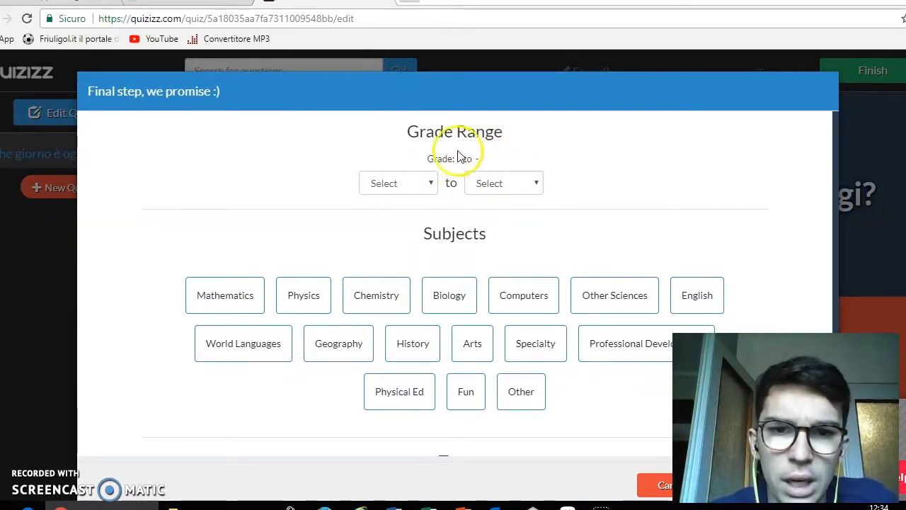
pyautogui.click(428, 185)
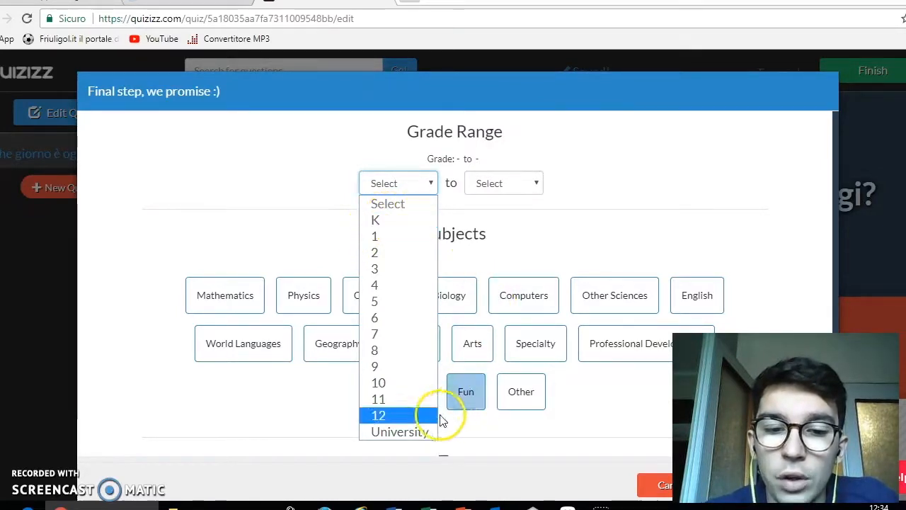
pyautogui.click(386, 220)
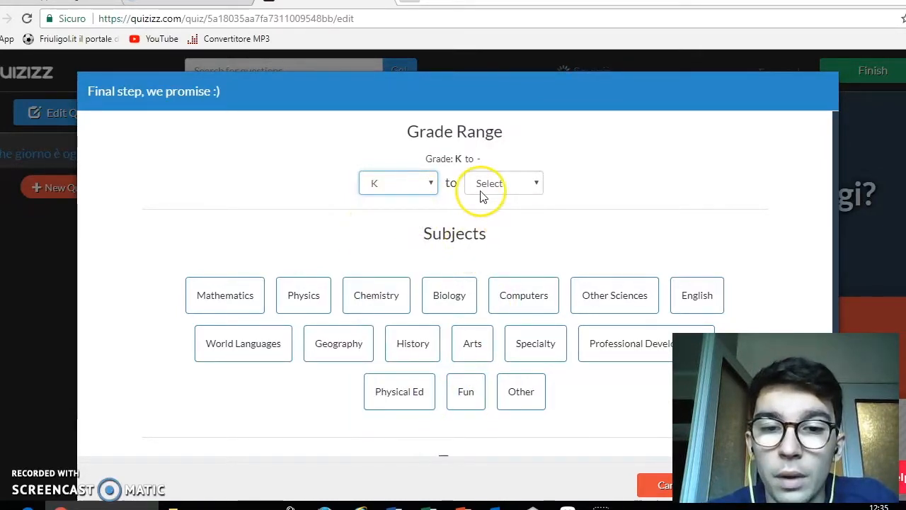
pyautogui.click(481, 186)
pyautogui.click(527, 432)
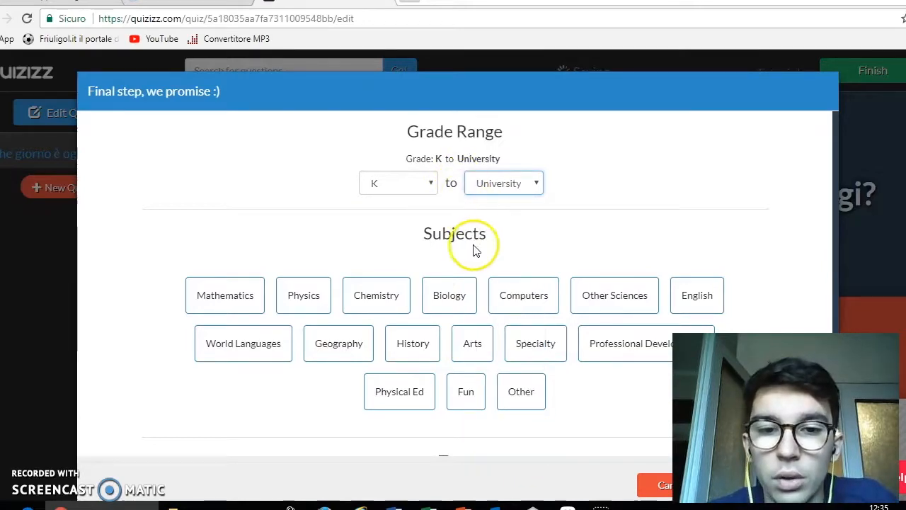
# Choose Other as the quiz's subject.
pyautogui.scroll(-2, 469, 282)
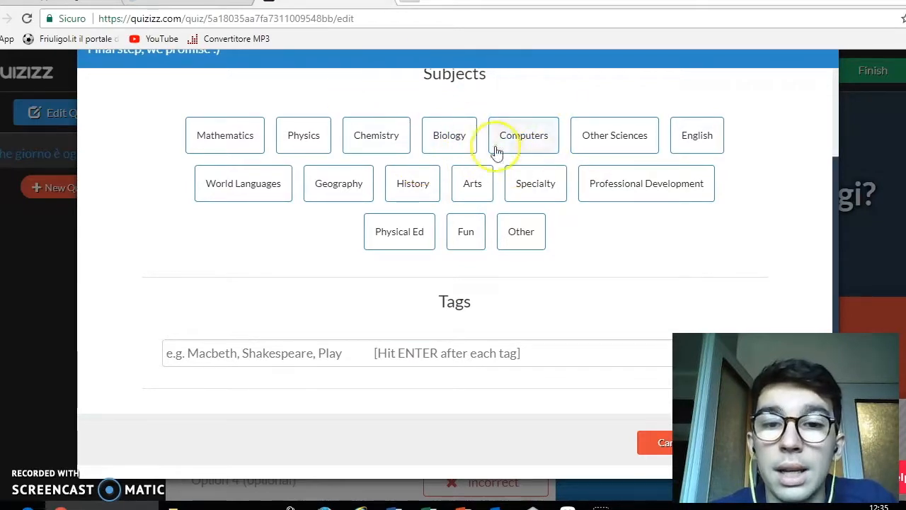
pyautogui.click(506, 234)
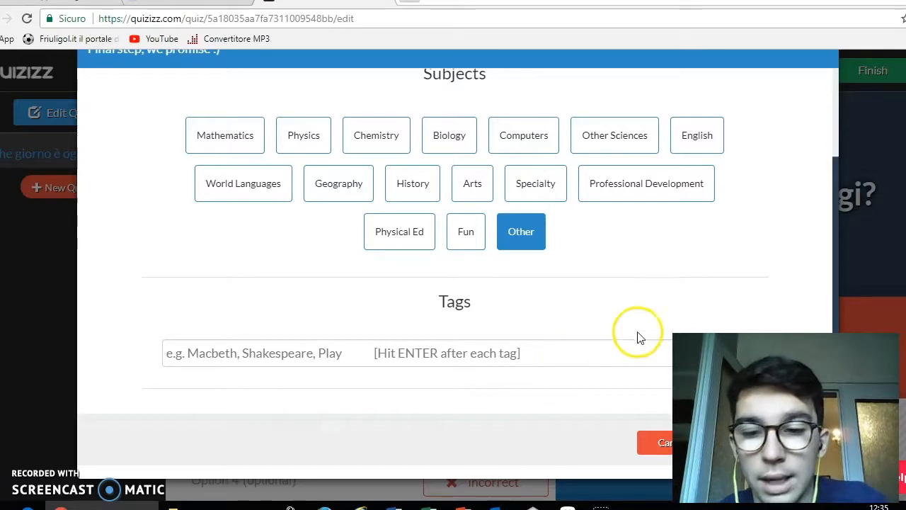
pyautogui.click(518, 203)
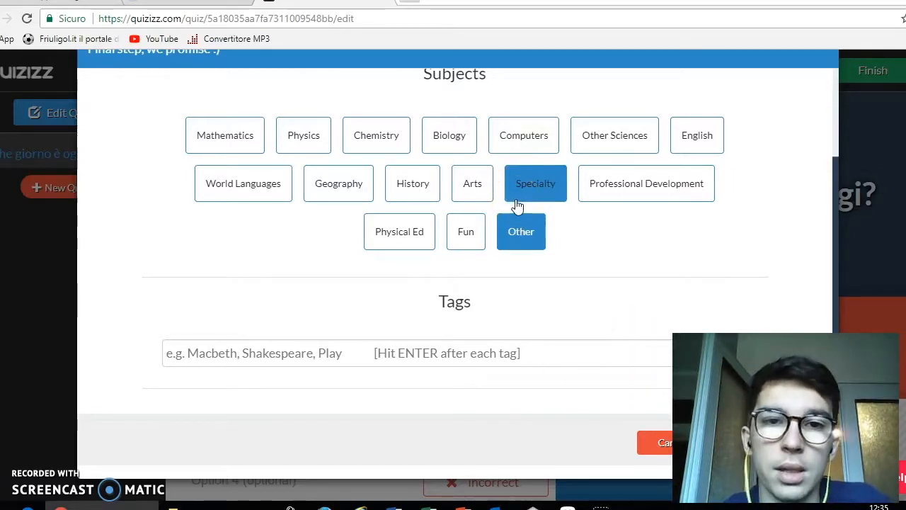
pyautogui.click(38, 385)
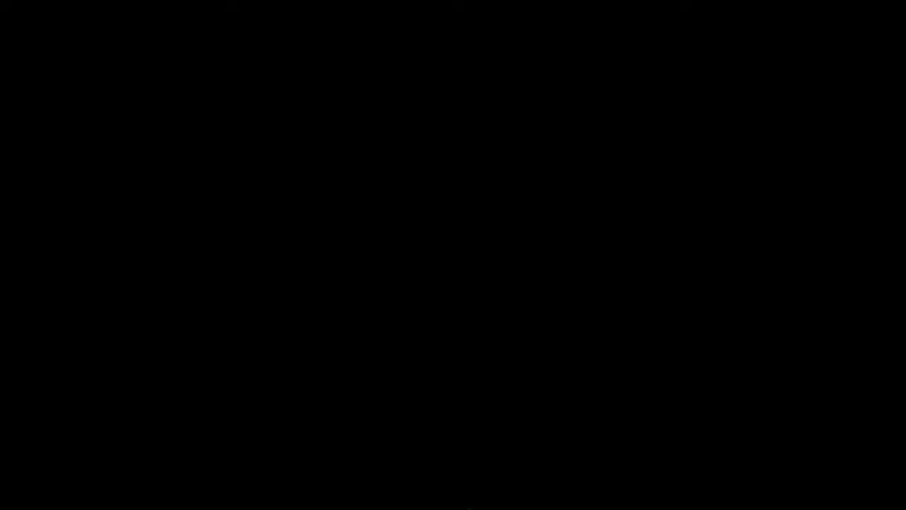